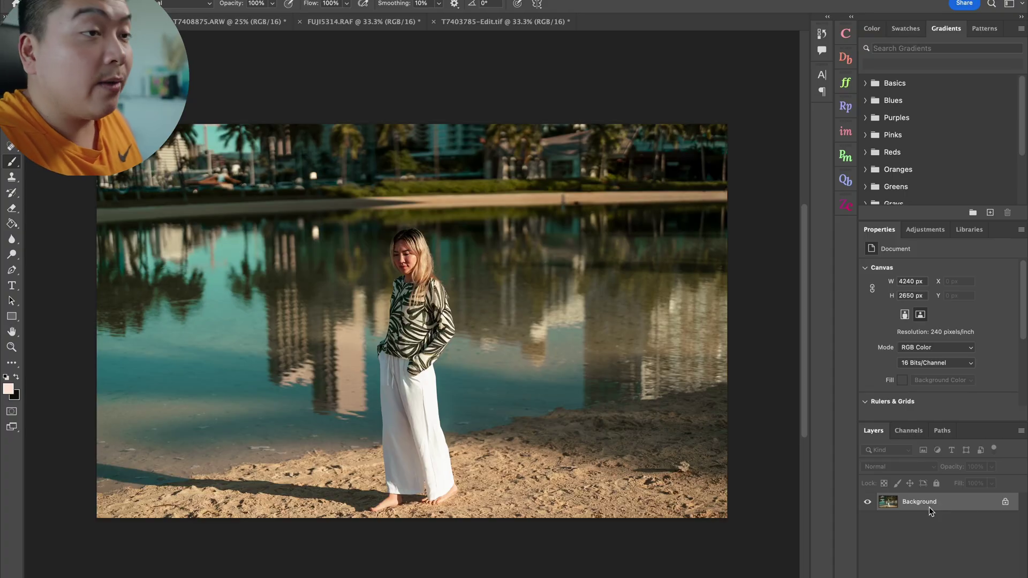
Duplicate the beach photo to Layer 1 and give the copy a 19-pixel Gaussian Blur
key("super+j")
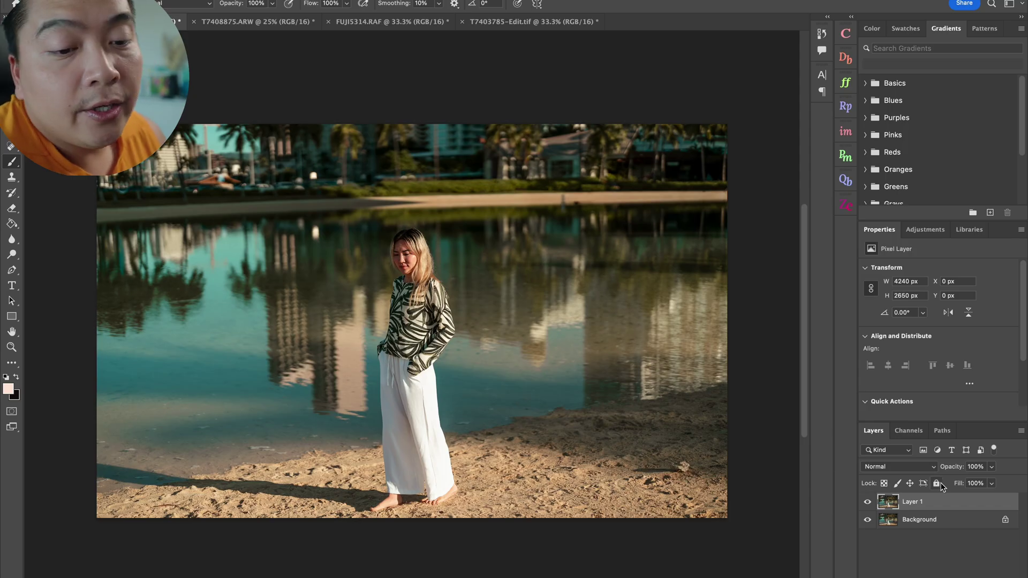
left_click(108, 0)
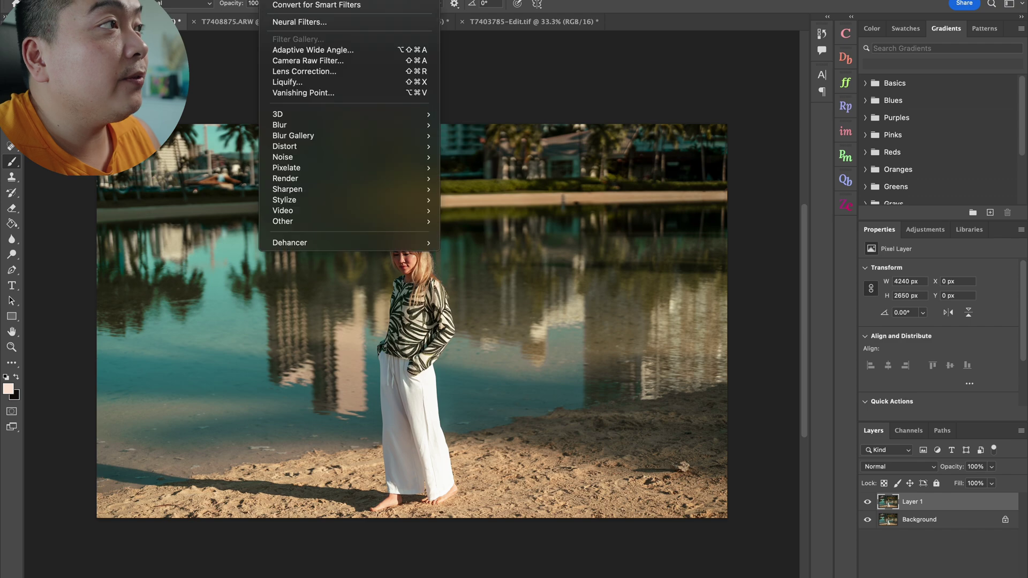
mouse_move(313, 124)
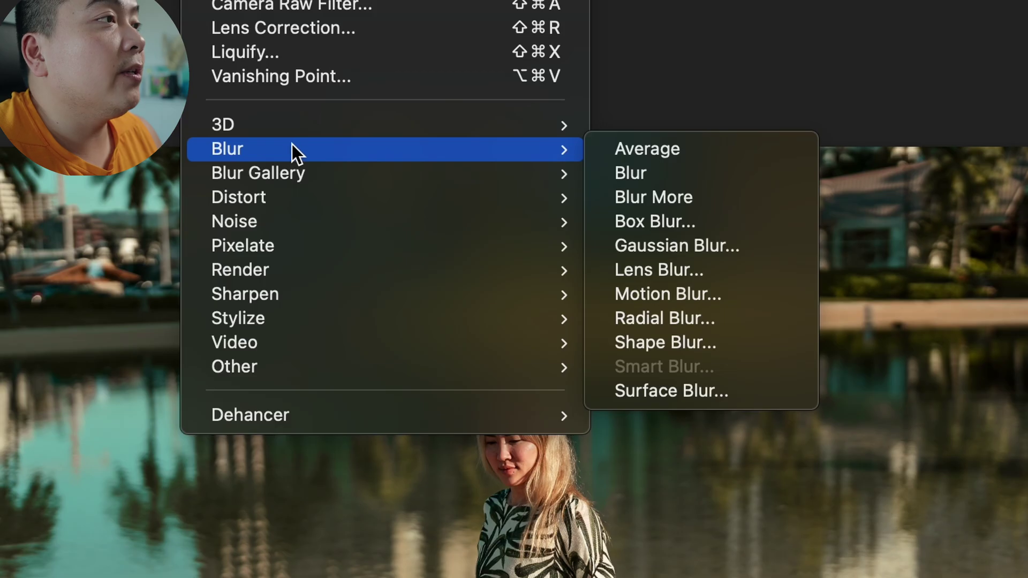
left_click(687, 245)
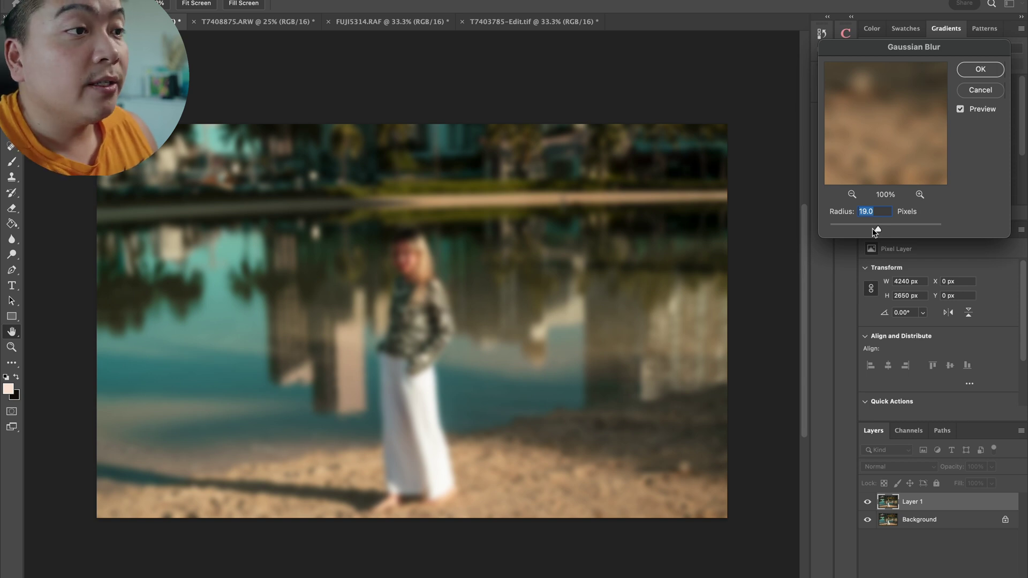
key("Return")
key("b")
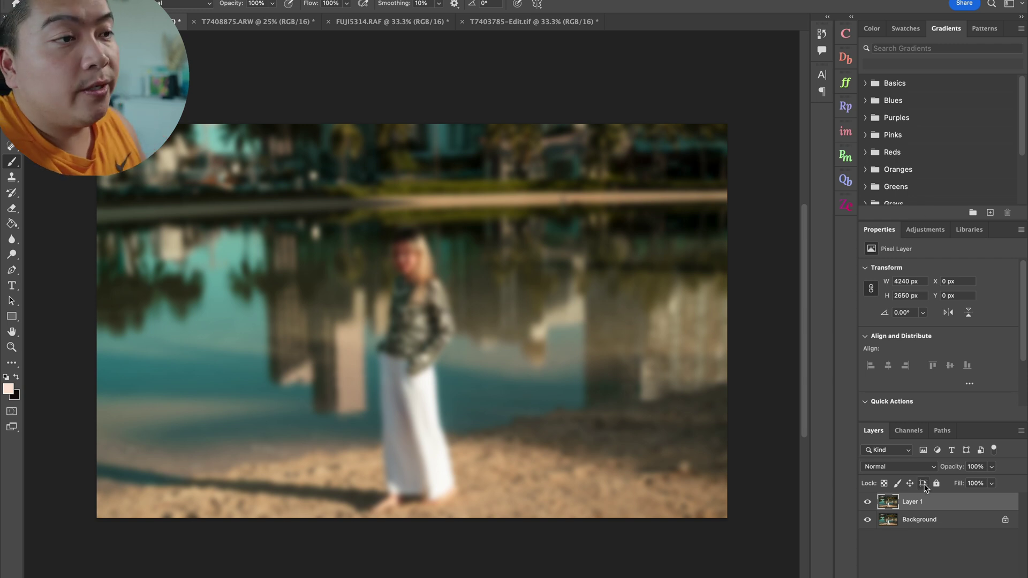
left_click(904, 467)
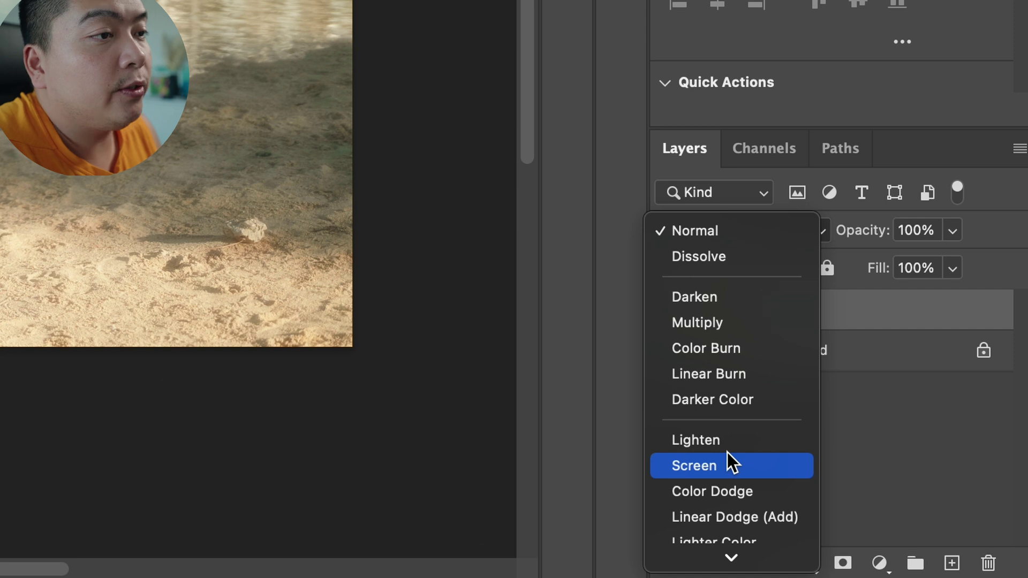
Switch the blurred Layer 1 to Screen blend mode and set its opacity to 60%
left_click(728, 454)
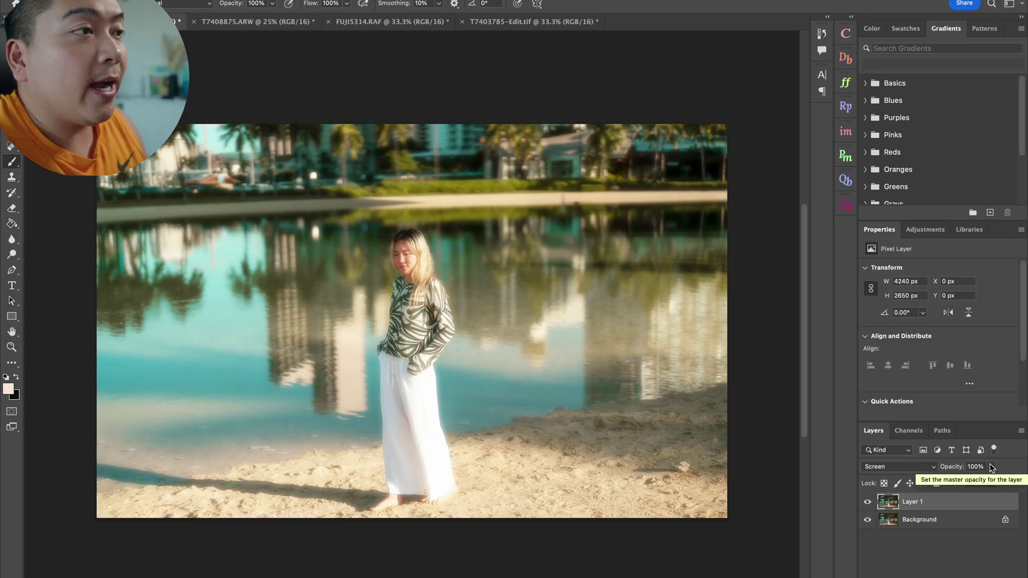
left_click(991, 468)
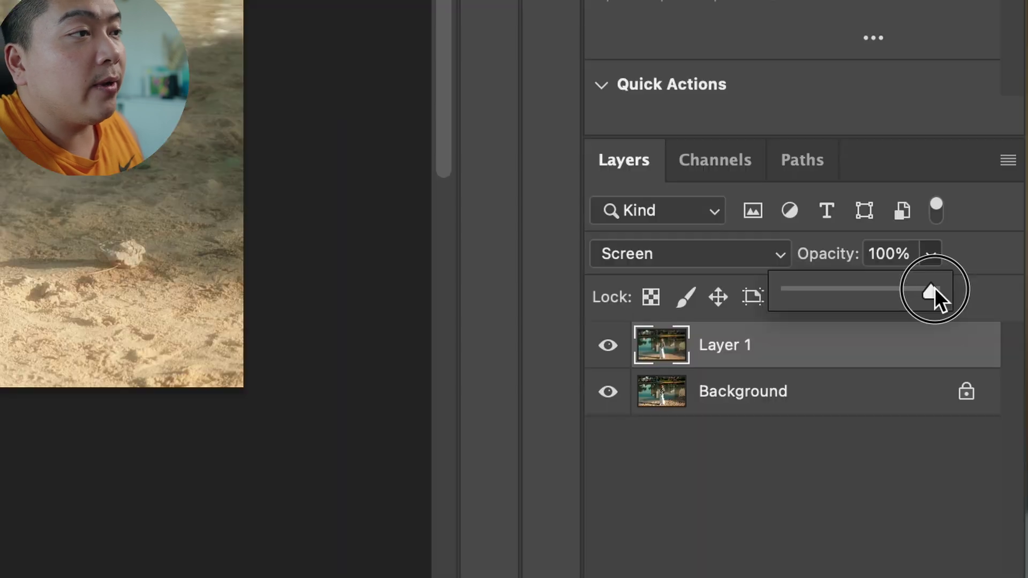
left_click_drag(993, 481, 968, 480)
left_click_drag(866, 290, 873, 290)
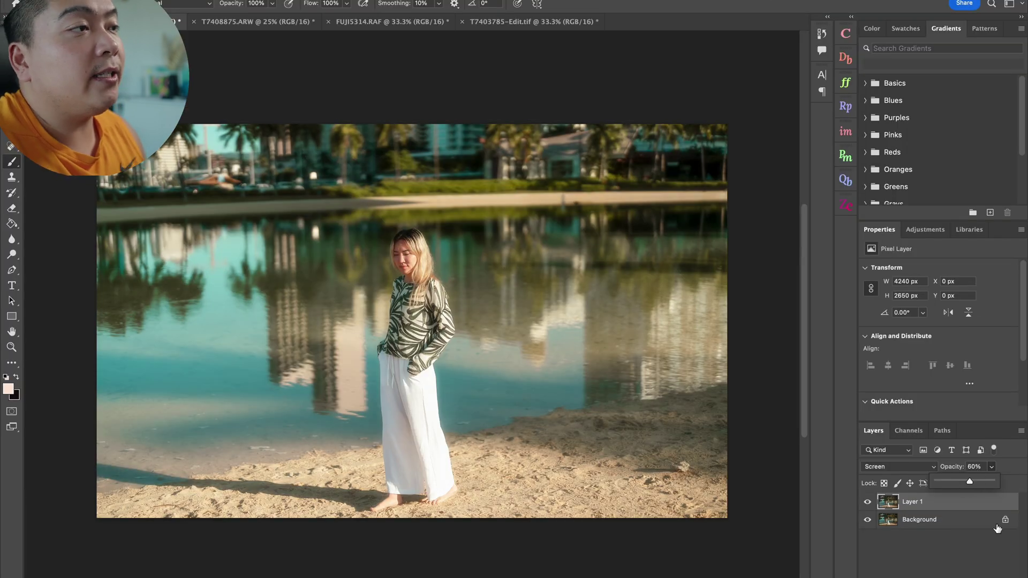
left_click(981, 534)
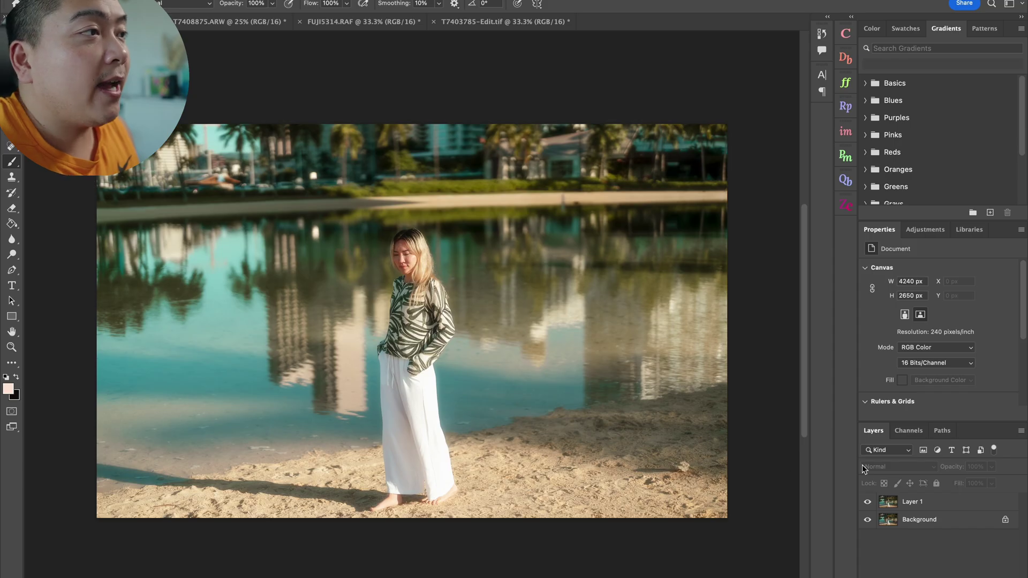
Drop Layer 1's opacity from 60% to 40%, then select the Background layer
left_click(936, 501)
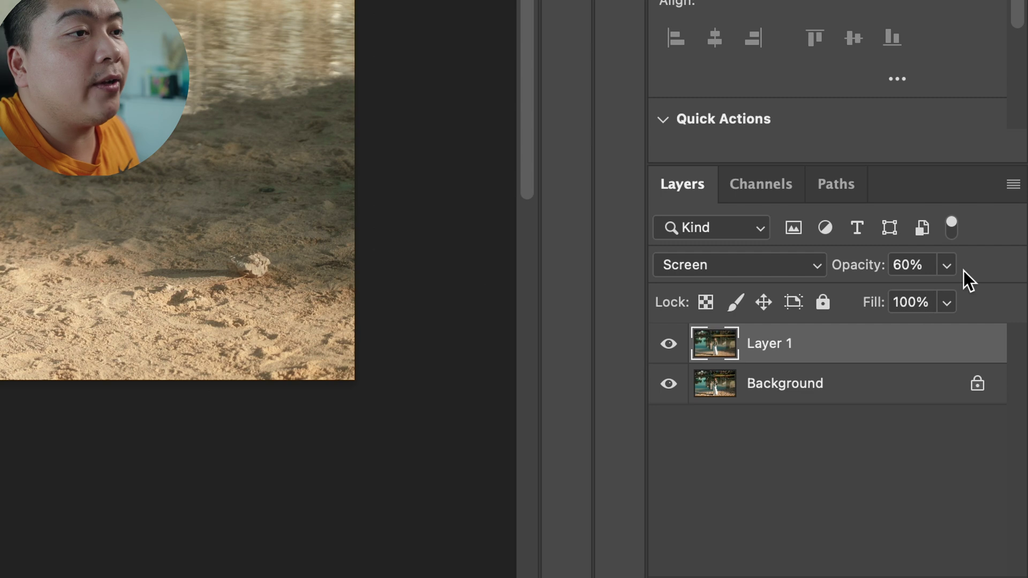
left_click(947, 265)
left_click_drag(949, 288, 937, 297)
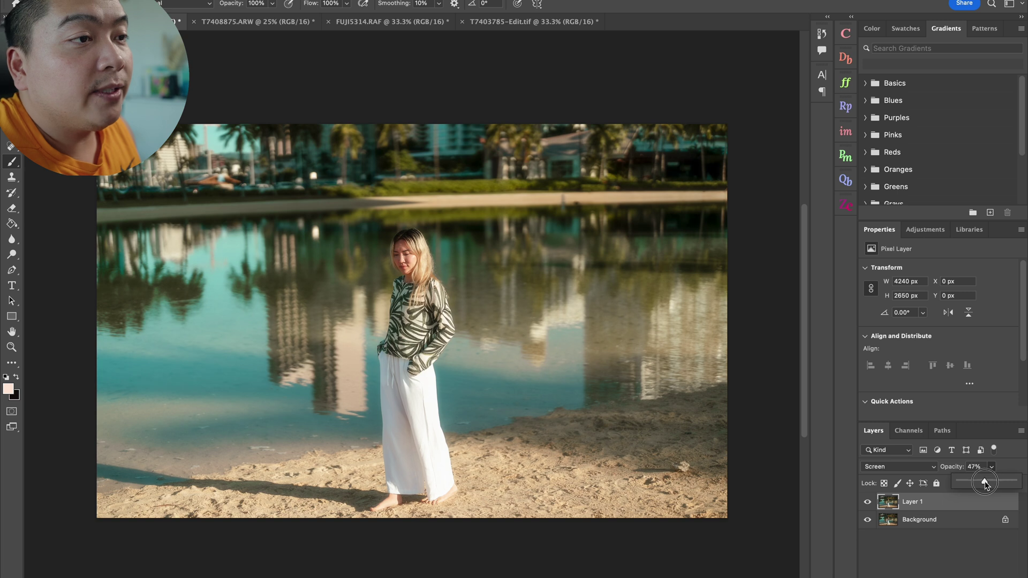
left_click_drag(986, 484, 984, 484)
left_click(959, 531)
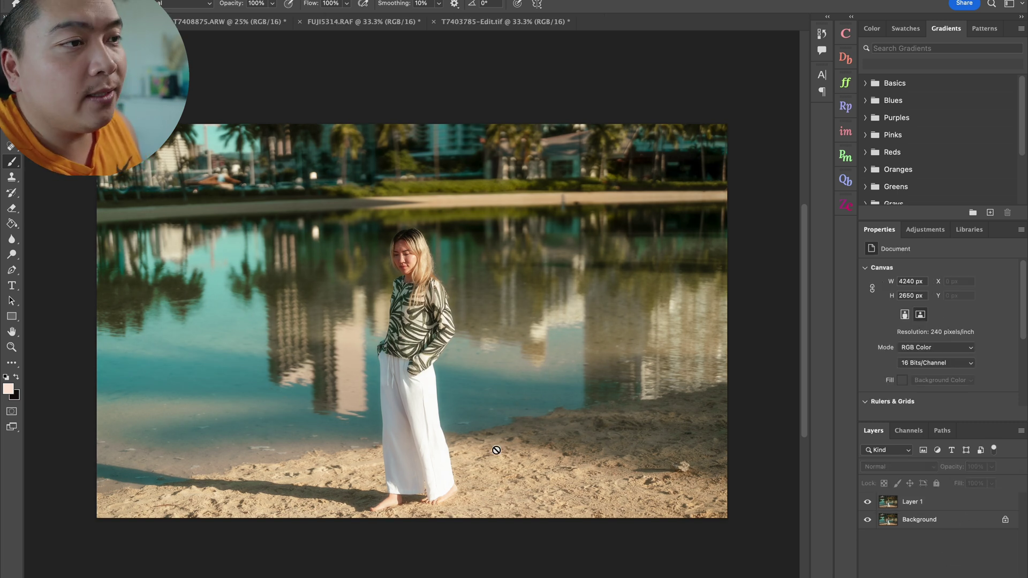
left_click(928, 510)
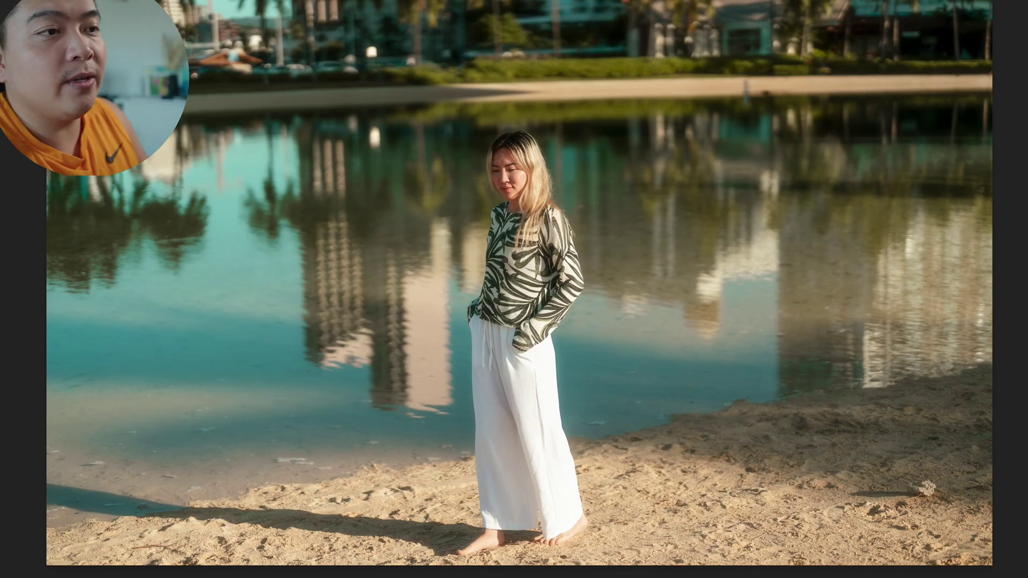
left_click(917, 520)
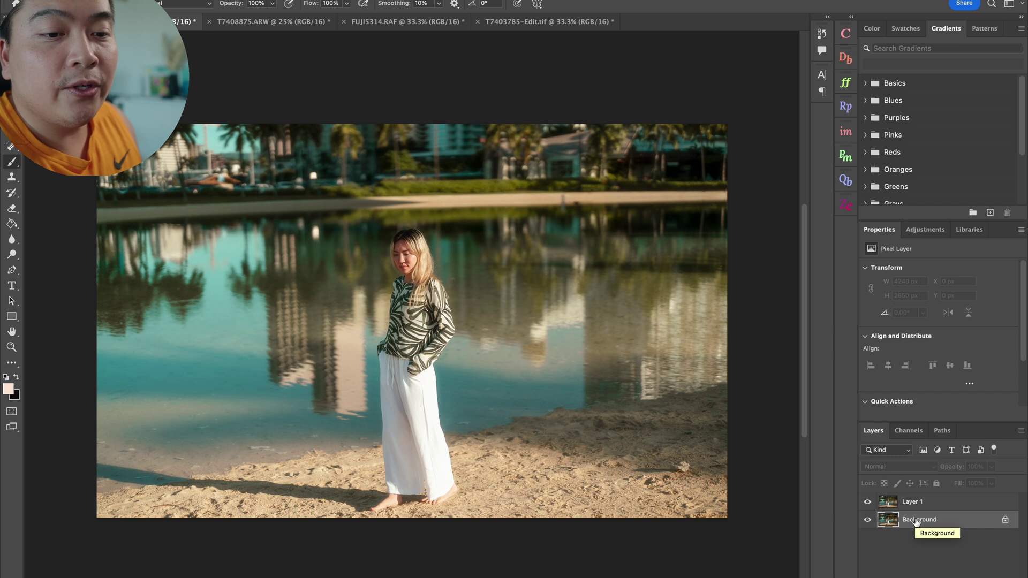
Reselect Layer 1 and confirm its blend mode stays on Screen
left_click(906, 503)
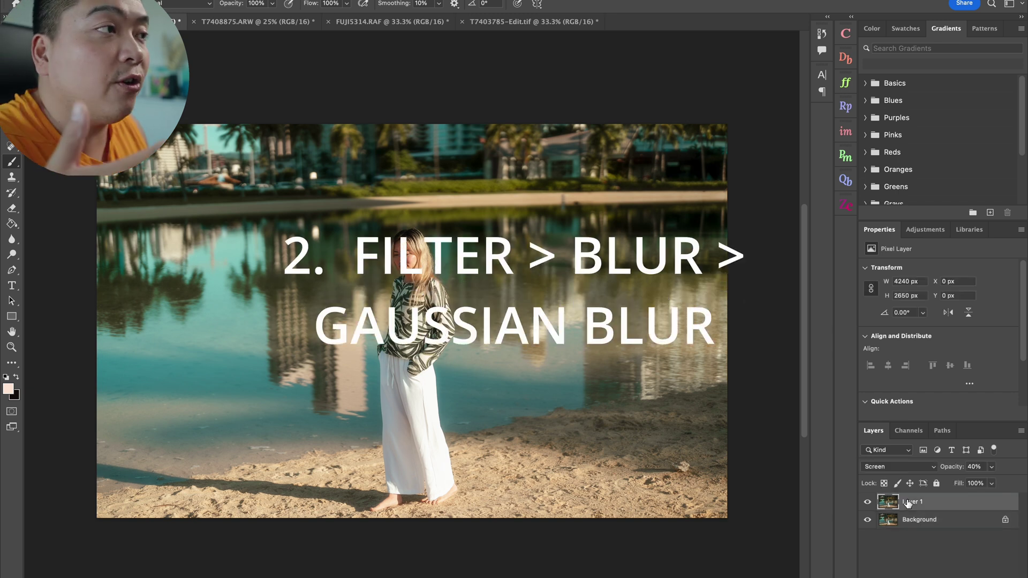
left_click(905, 467)
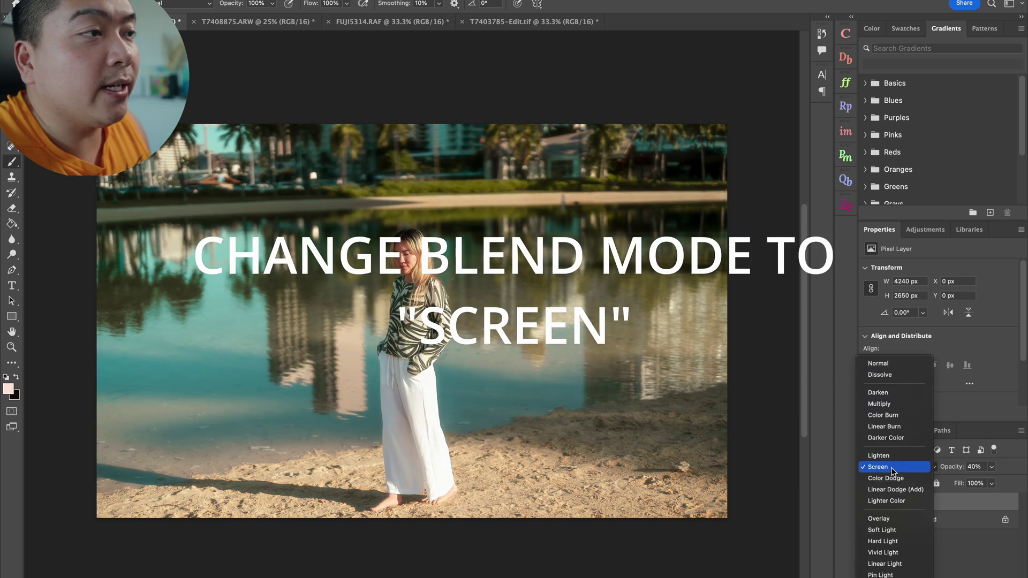
left_click(905, 467)
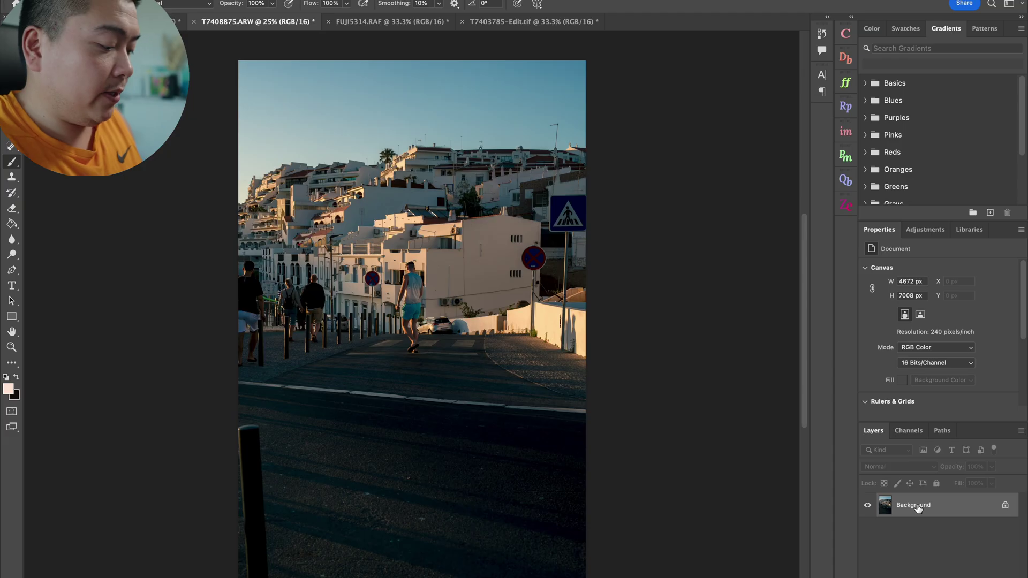
Duplicate the street photo, Gaussian-blur the copy, and set the copy to Screen blending
key("ctrl+j")
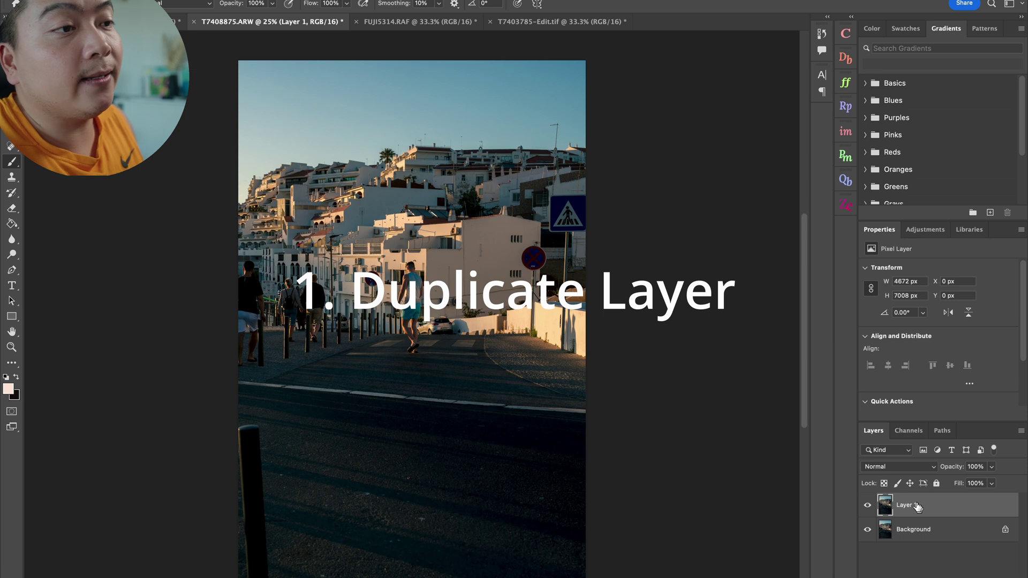
left_click(310, 2)
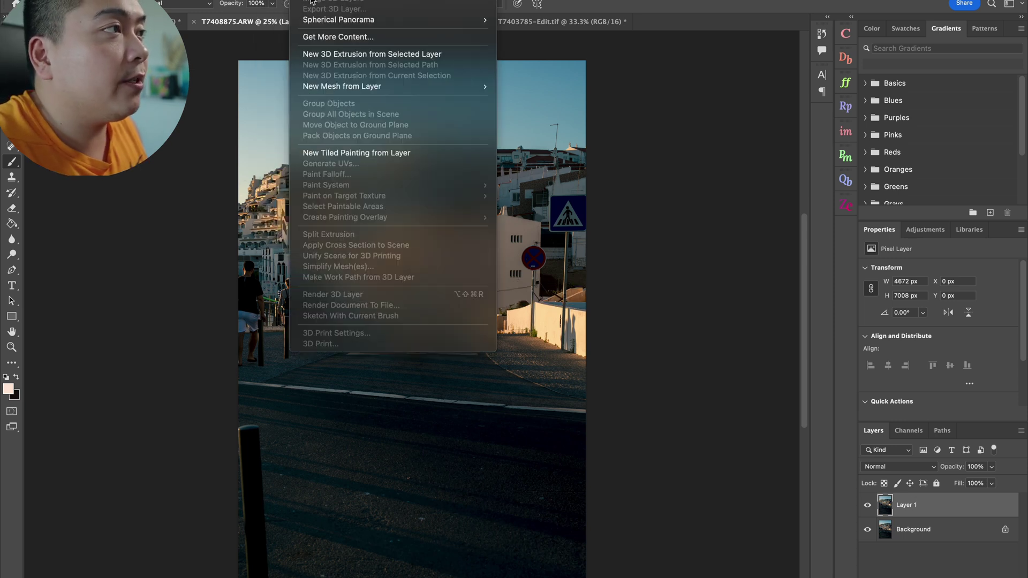
mouse_move(332, 126)
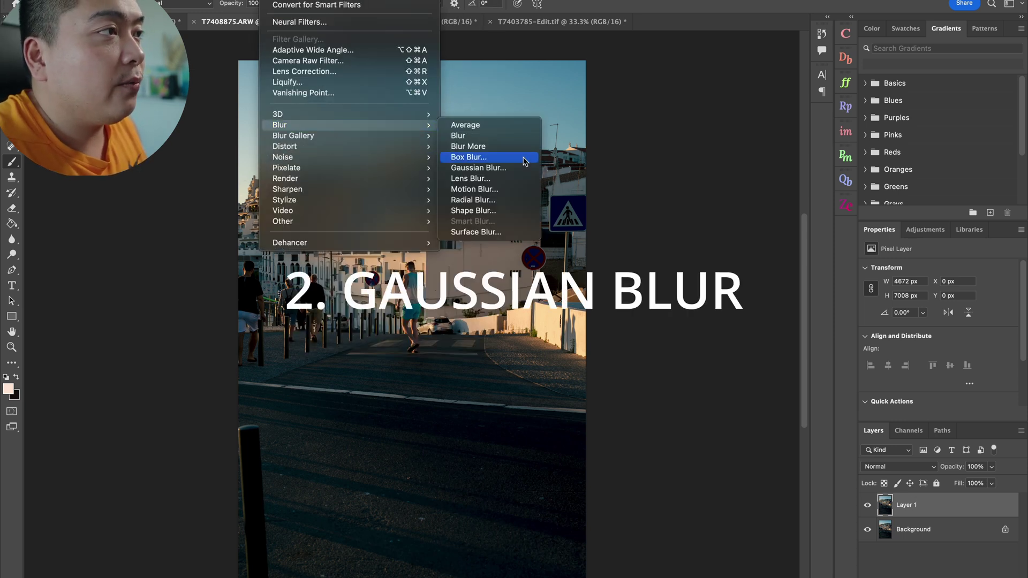
left_click(513, 168)
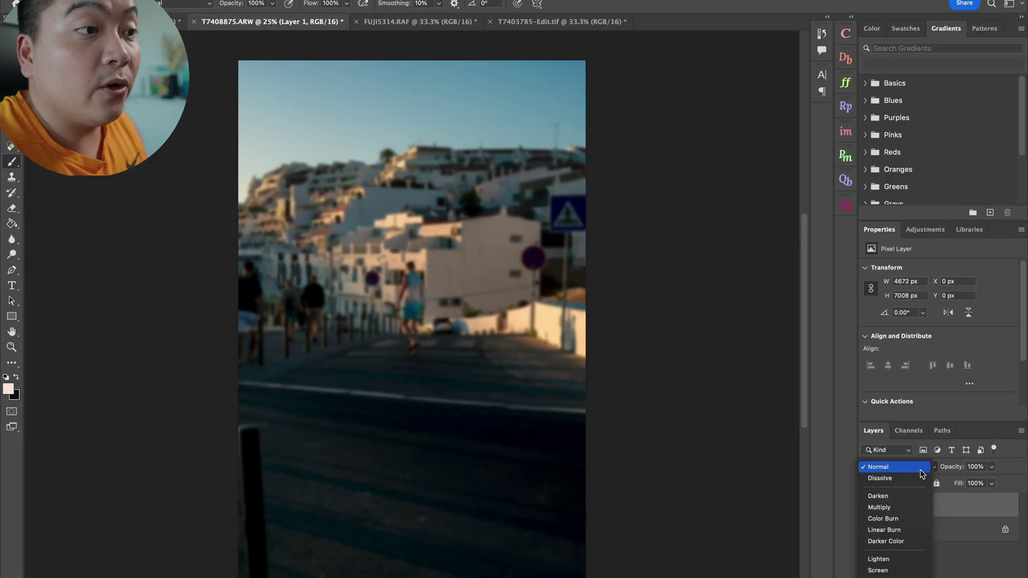
left_click(889, 568)
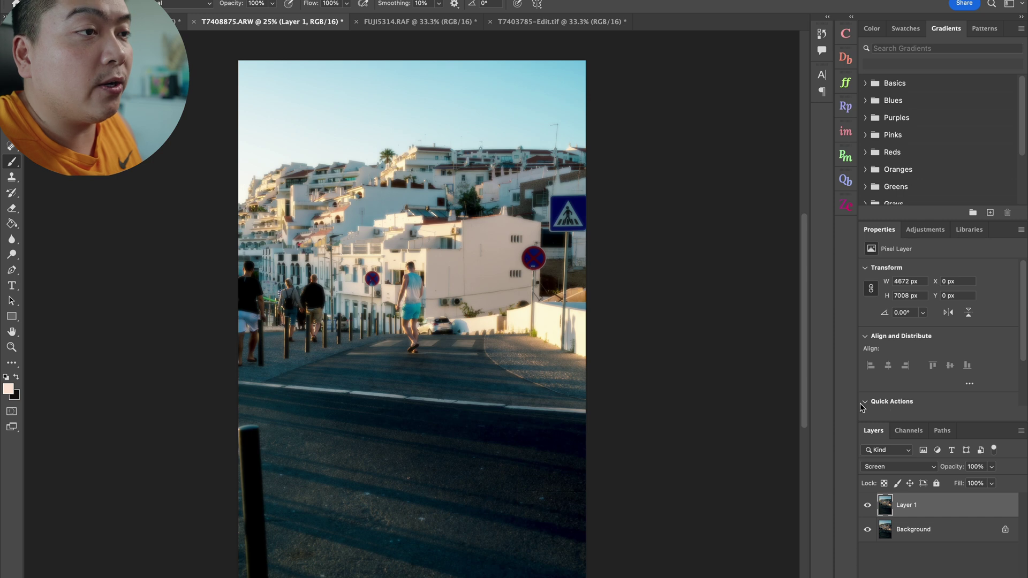
Add a Curves 1 layer that lifts the highlights and pulls the shadows down, clipped to Layer 1
left_click(922, 236)
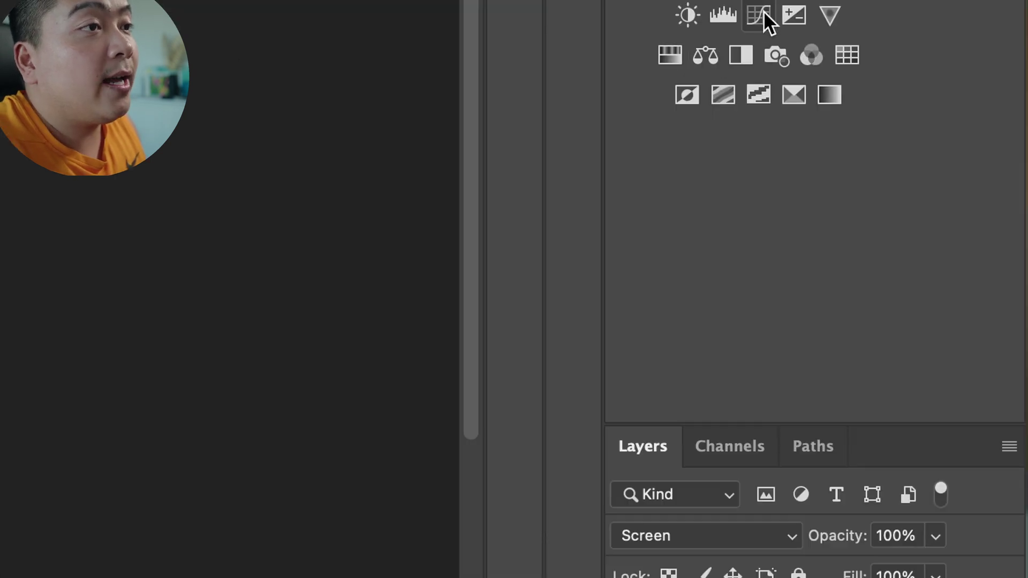
left_click(941, 182)
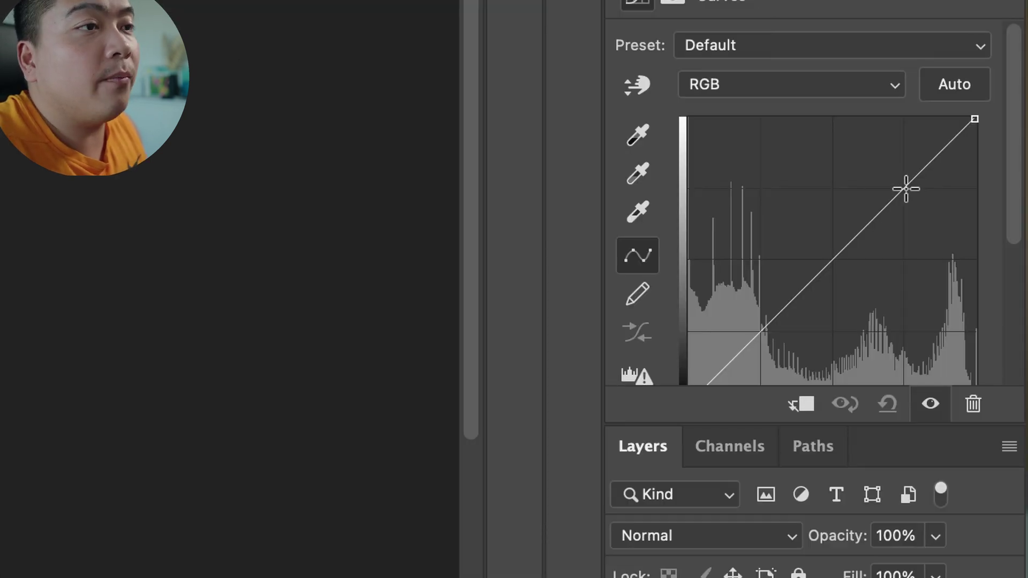
left_click_drag(906, 188, 895, 167)
scroll(829, 289, "down", 1)
left_click_drag(771, 292, 759, 311)
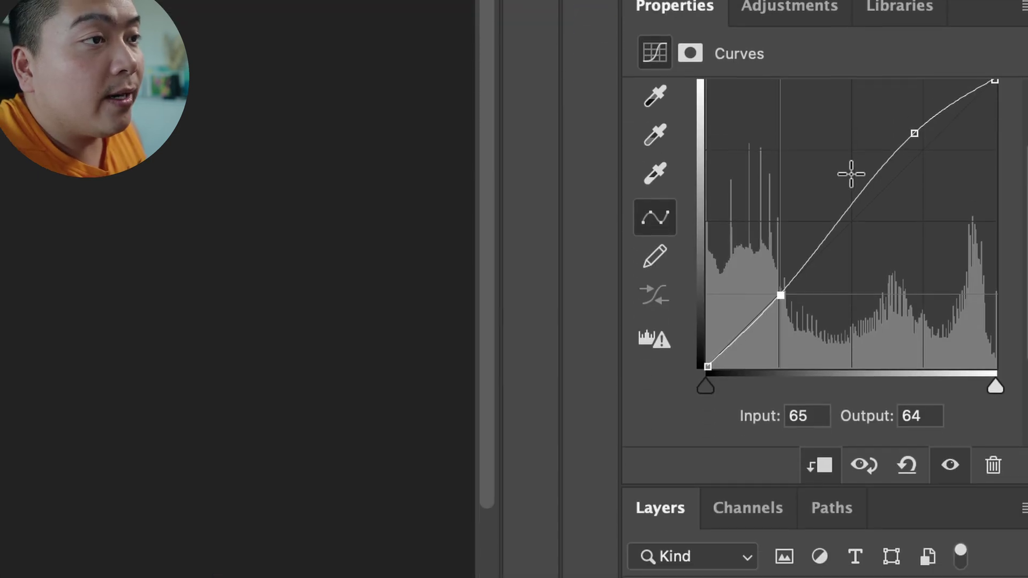
left_click(937, 413)
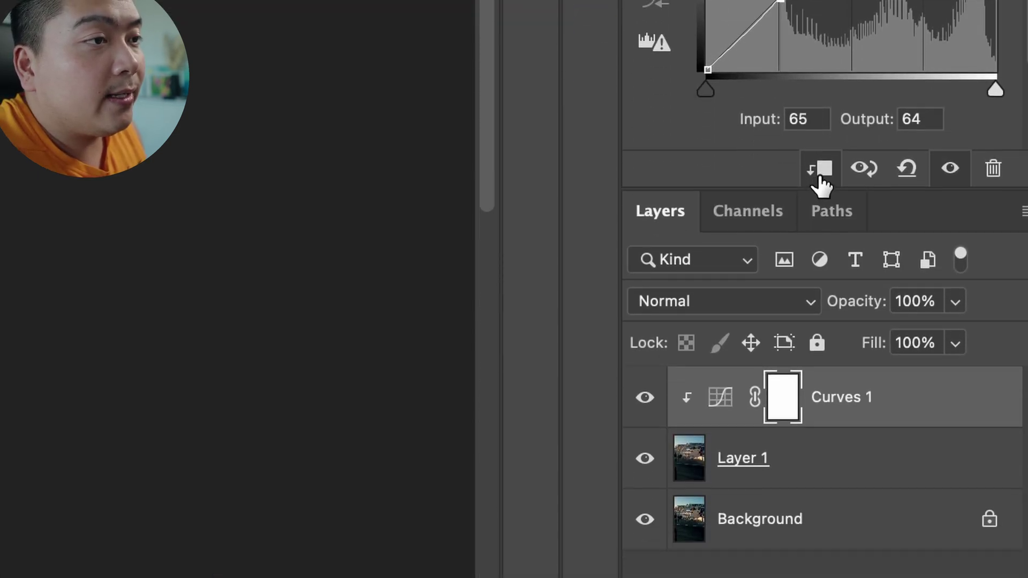
left_click(818, 178)
left_click(818, 177)
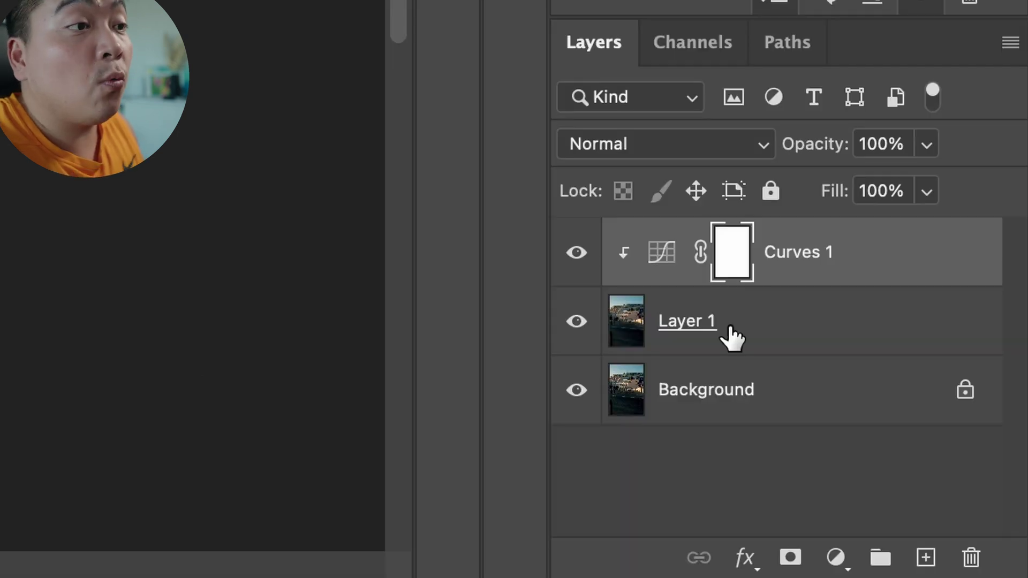
Add a layer mask to Layer 1 and invert it to hide the glow
left_click(815, 338)
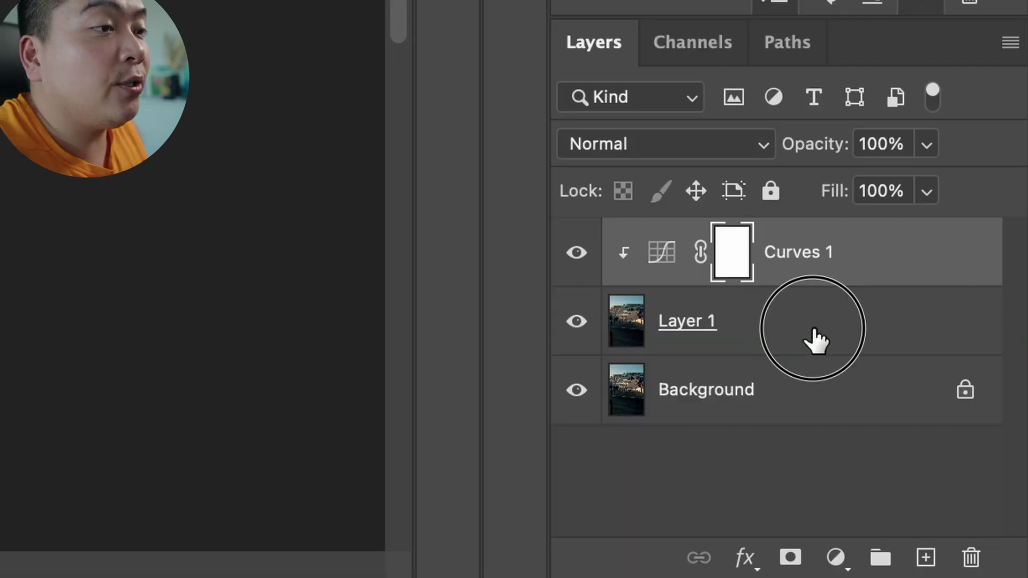
left_click(790, 568)
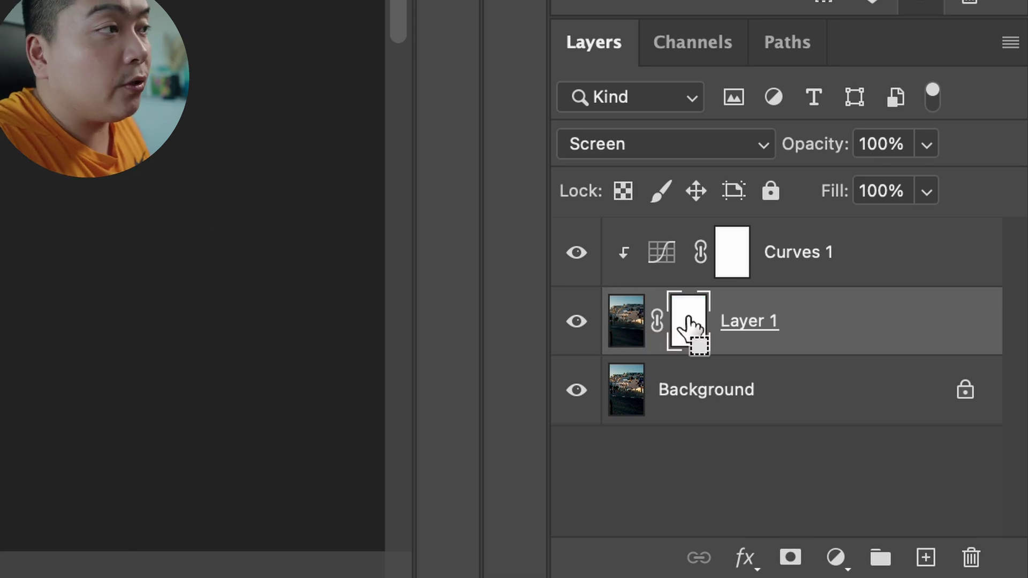
key("super+i")
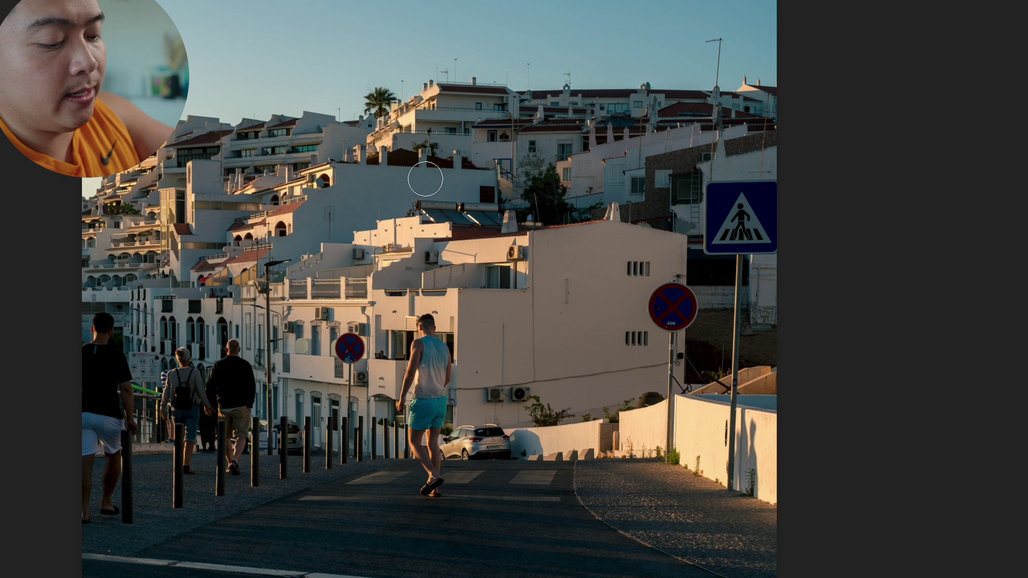
With a larger brush, paint the glow back onto the white buildings and sunlit wall
key("bracketright")
key("bracketright")
key("bracketright")
key("bracketright")
mouse_move(411, 212)
left_mouse_down()
mouse_move(227, 207)
mouse_move(230, 198)
mouse_move(205, 194)
mouse_move(438, 227)
mouse_move(89, 254)
mouse_move(203, 268)
mouse_move(228, 316)
mouse_move(594, 378)
left_mouse_up()
mouse_move(658, 398)
left_mouse_down()
mouse_move(653, 419)
mouse_move(611, 381)
left_mouse_up()
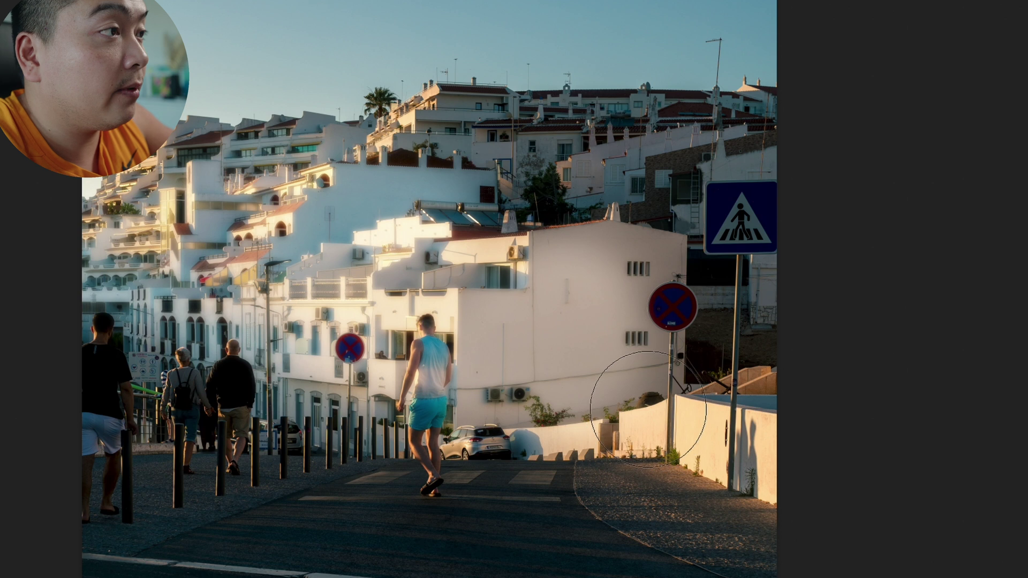
mouse_move(696, 425)
left_mouse_down()
mouse_move(765, 440)
mouse_move(740, 457)
left_mouse_up()
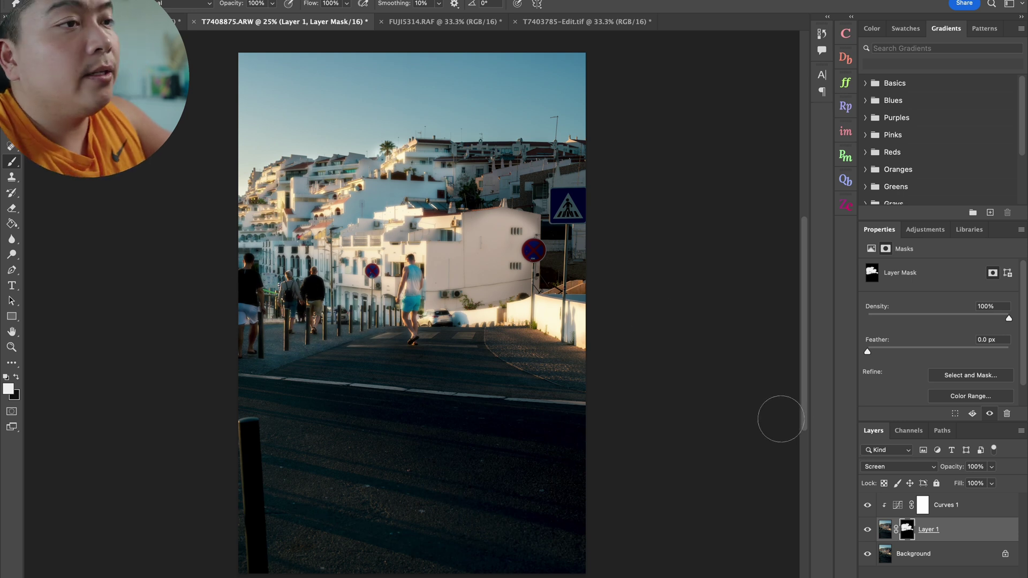
Lower the masked glow layer's opacity to about 60%
left_click(992, 466)
left_click_drag(990, 481, 984, 479)
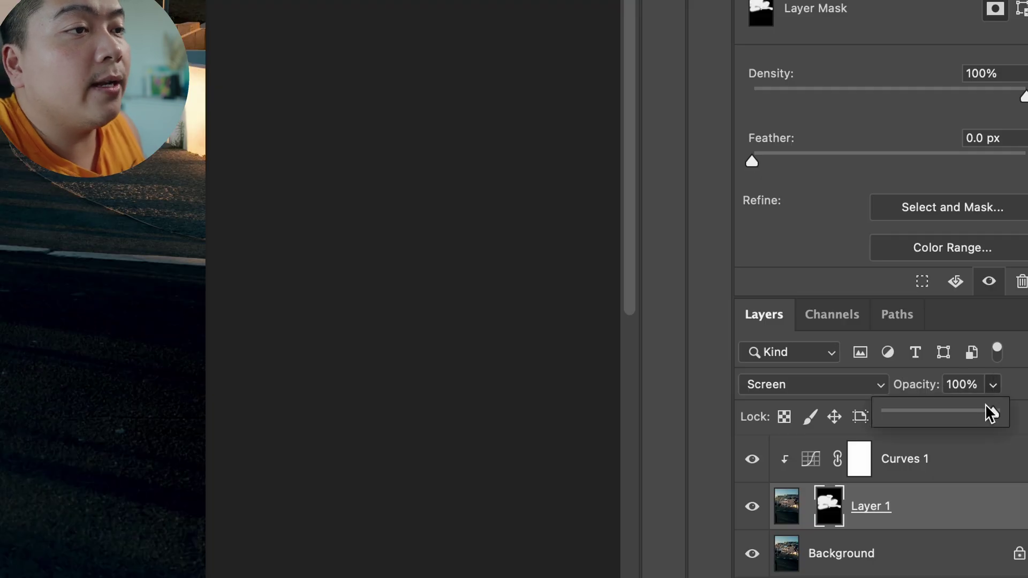
left_click_drag(968, 410, 966, 413)
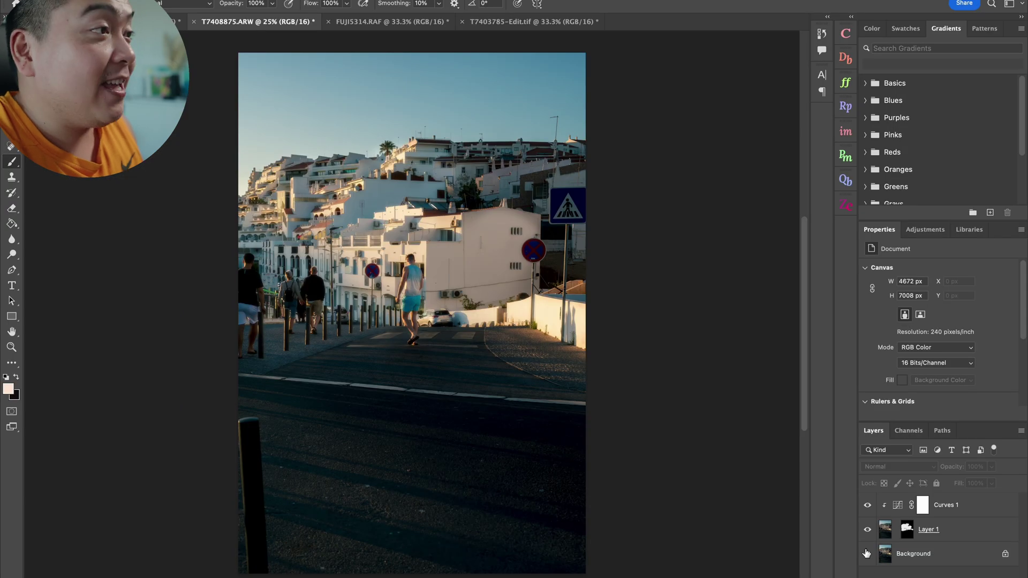
left_click(949, 533)
left_click(992, 466)
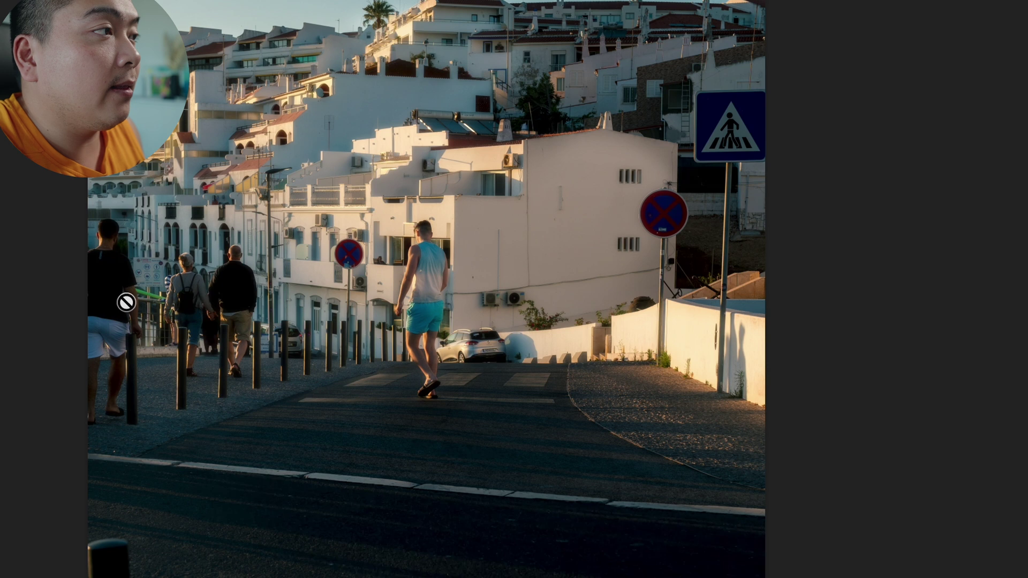
left_click_drag(454, 131, 555, 278)
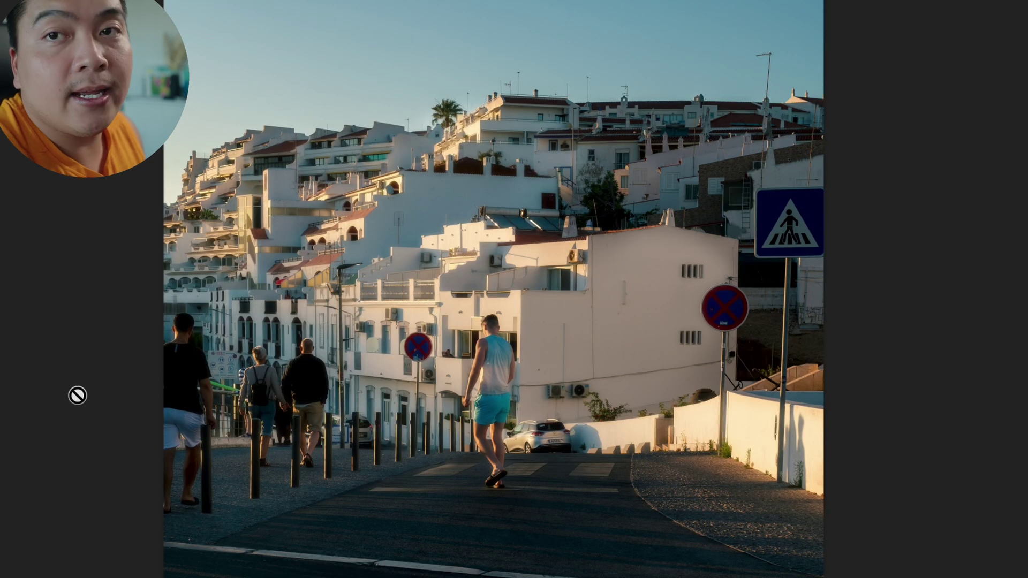